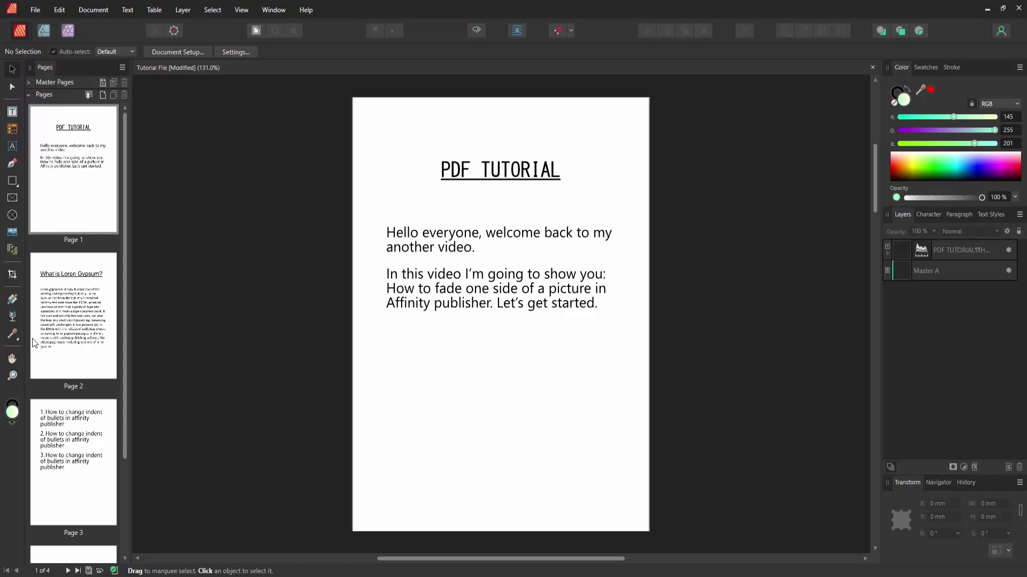
scroll(67, 445, down, 2)
Place the IMG_5342 fern photo onto blank page 4 by dragging out its frame.
click(77, 493)
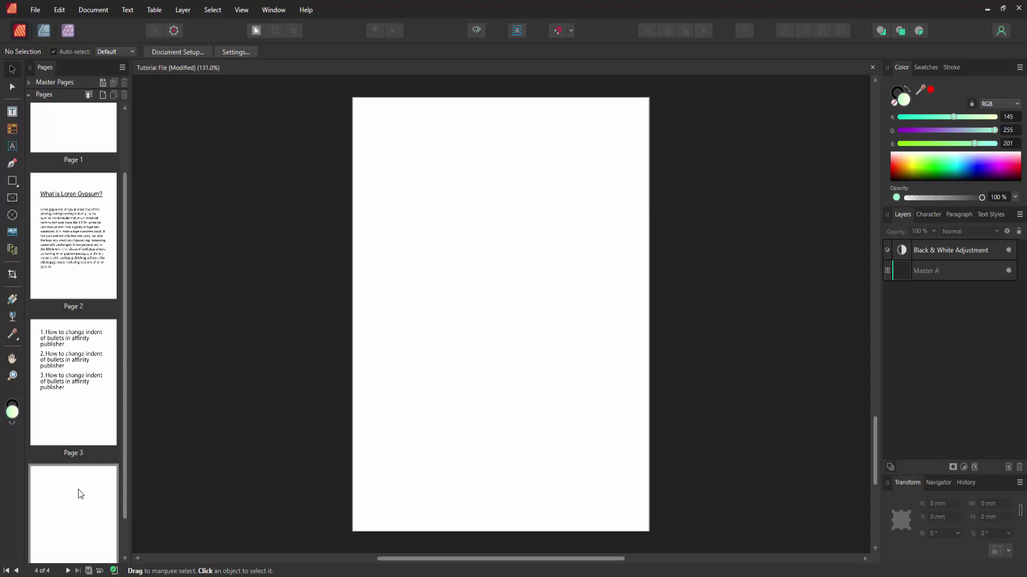
click(11, 233)
scroll(203, 188, down, 3)
scroll(202, 186, down, 3)
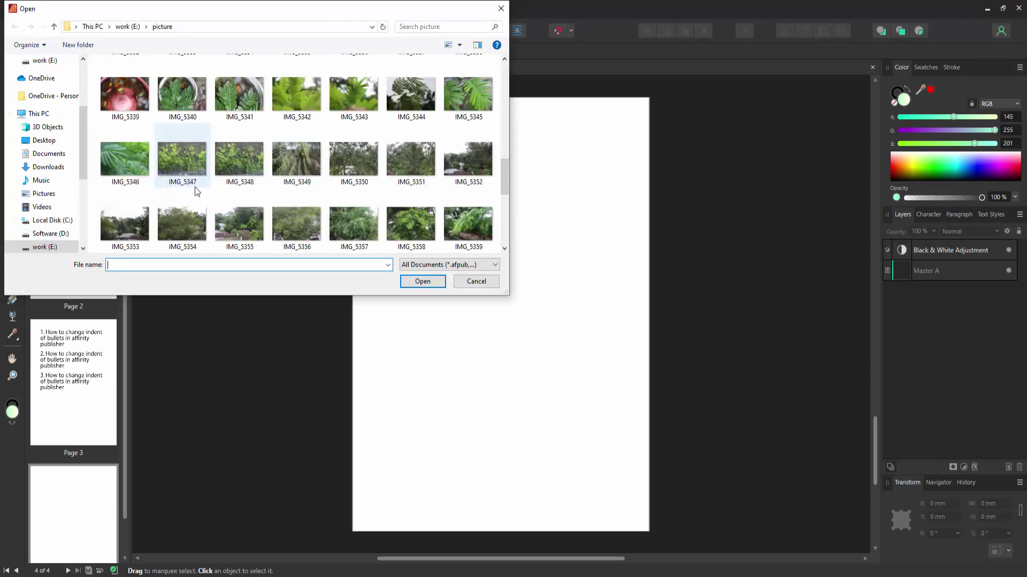
scroll(255, 184, down, 3)
click(305, 99)
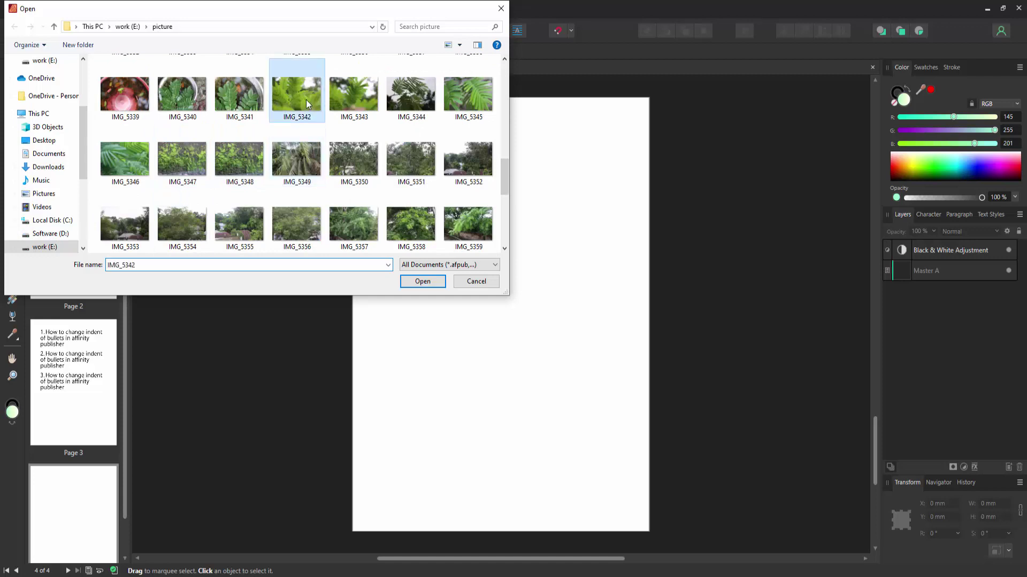
click(422, 284)
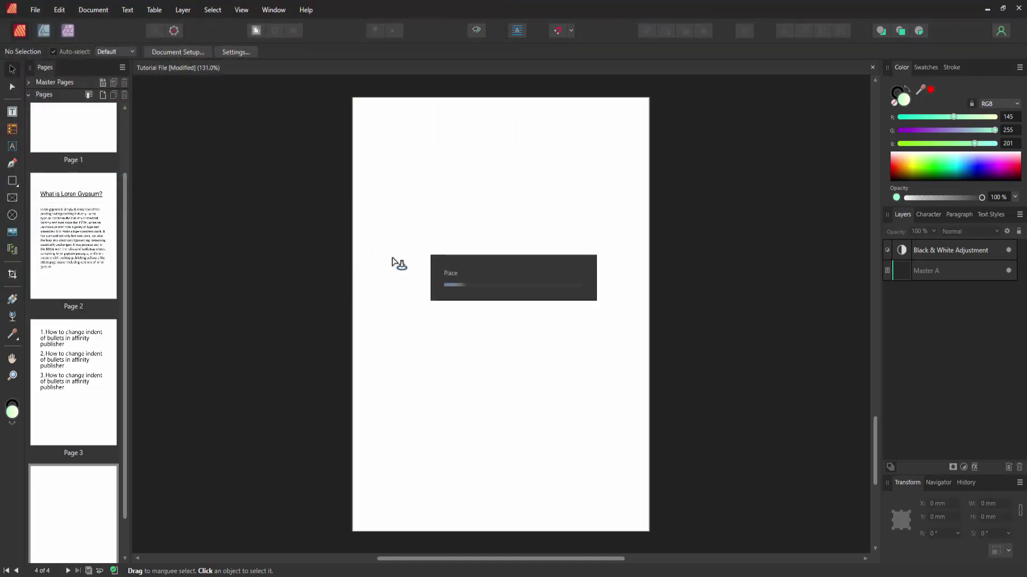
drag(377, 225, 593, 444)
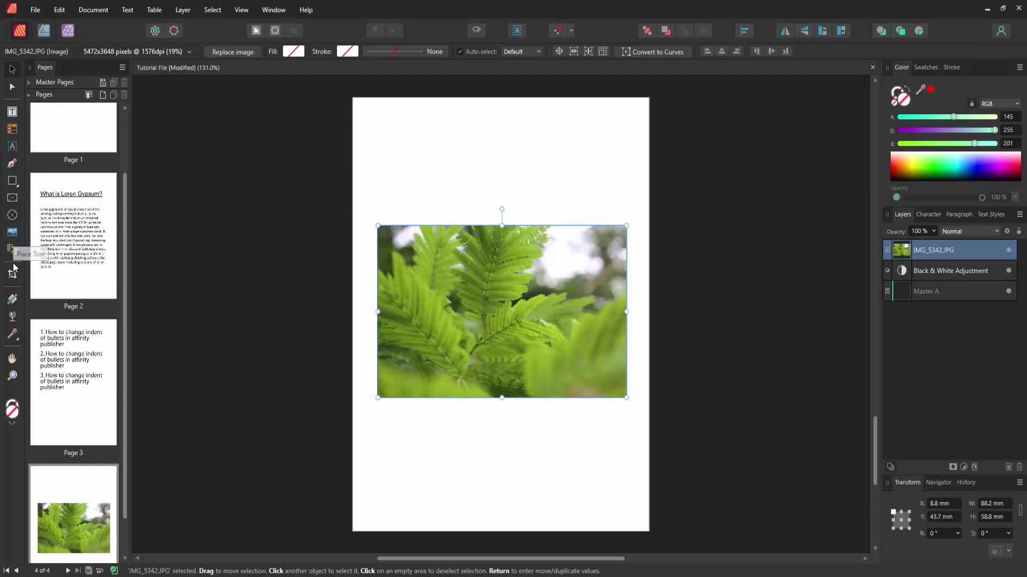
Apply a linear gradient fill to the fern photo.
click(12, 303)
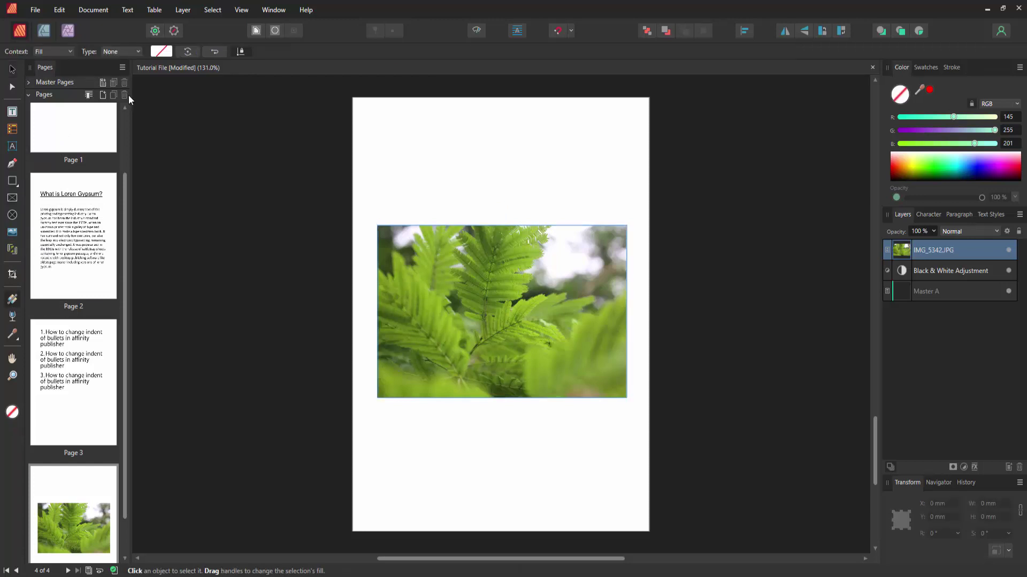
click(159, 53)
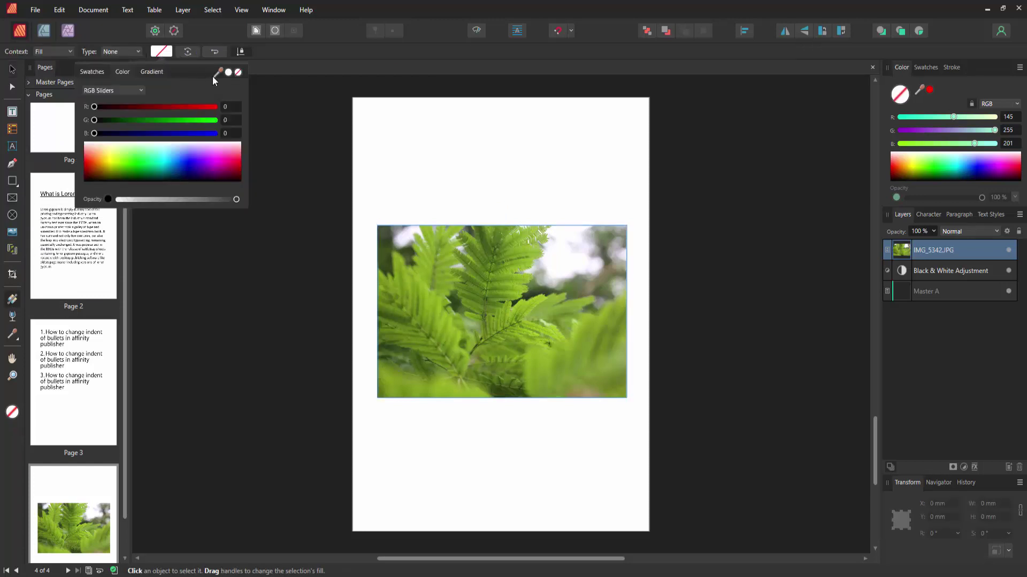
click(153, 71)
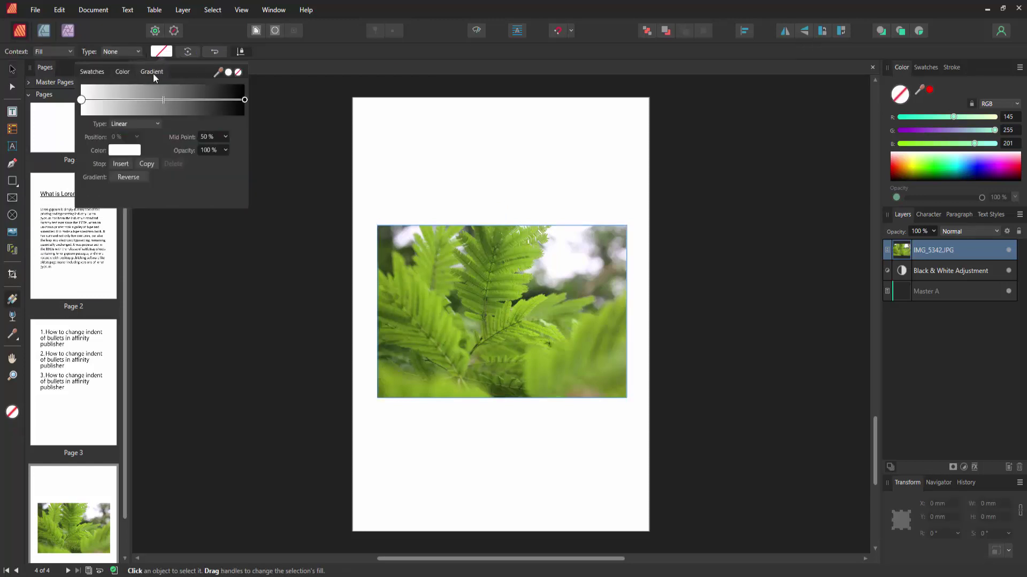
click(83, 100)
Set the gradient's left stop to light green and its right stop to light blue.
click(120, 154)
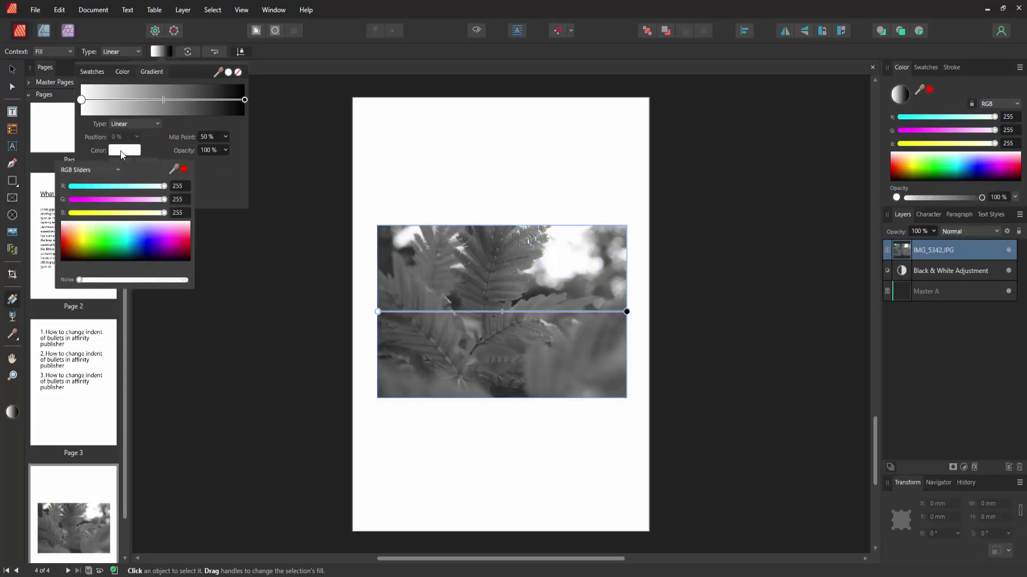
click(103, 226)
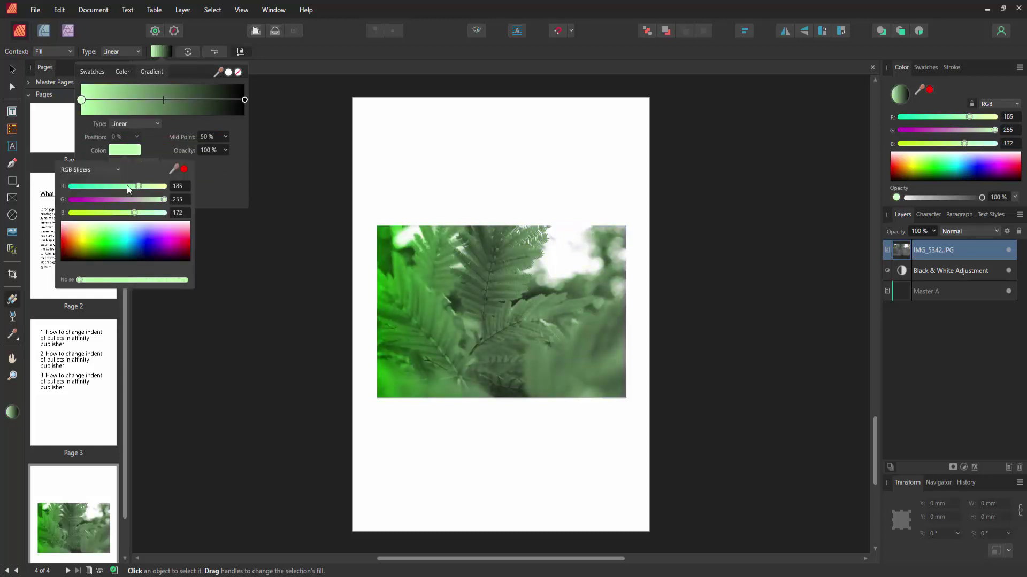
click(244, 99)
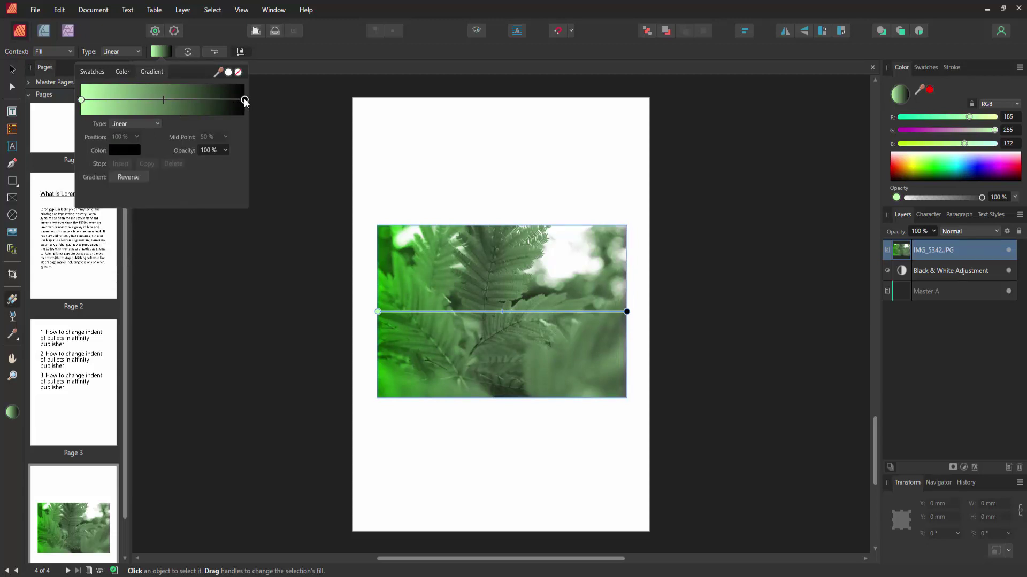
click(131, 149)
click(134, 230)
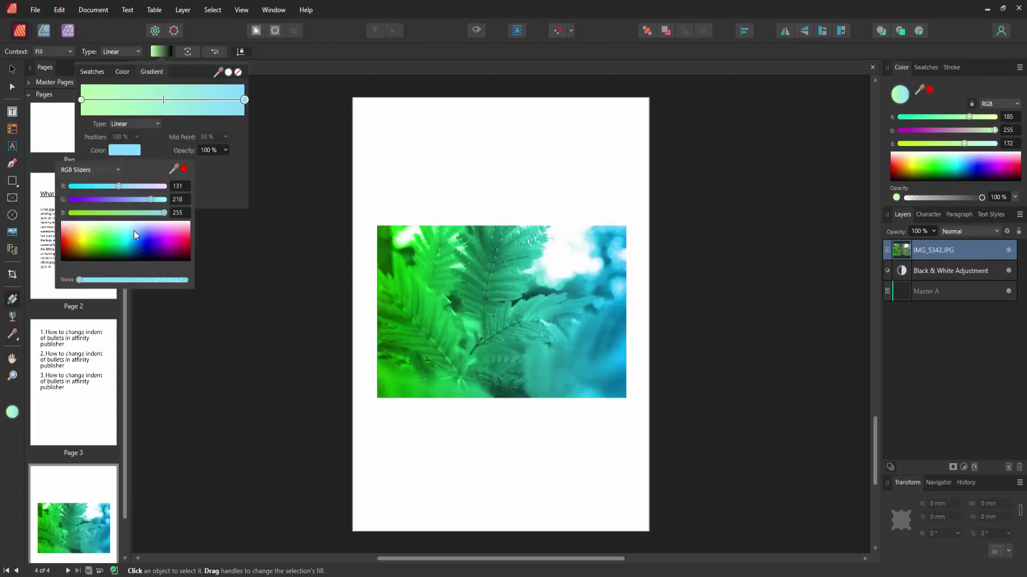
Set the gradient end stop's opacity to 0% and drag its handle left toward the photo's middle.
click(981, 198)
click(982, 200)
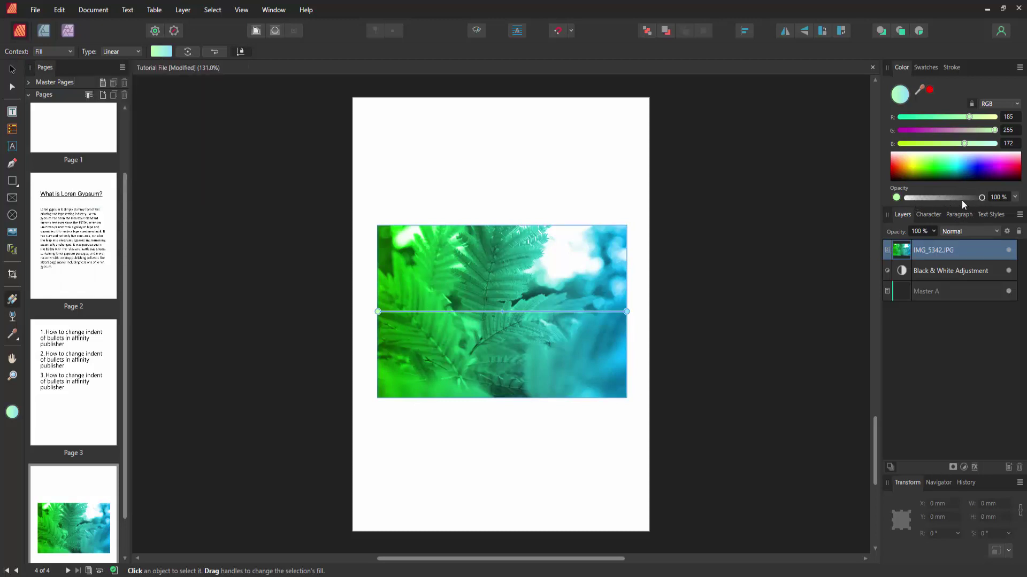
mouse_move(979, 199)
mouse_down()
mouse_move(911, 197)
mouse_move(952, 198)
mouse_up()
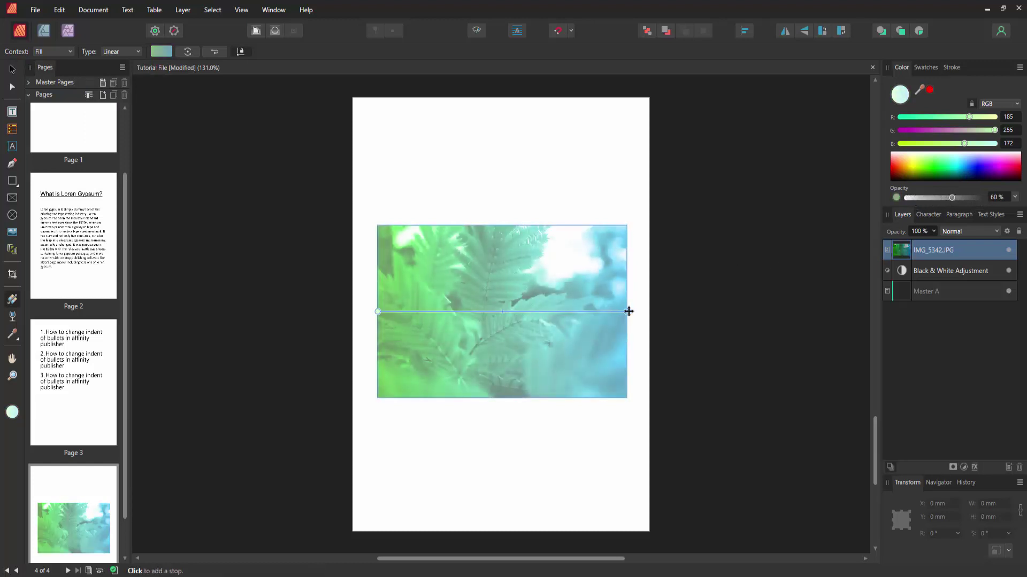
drag(624, 312, 559, 309)
drag(952, 198, 903, 199)
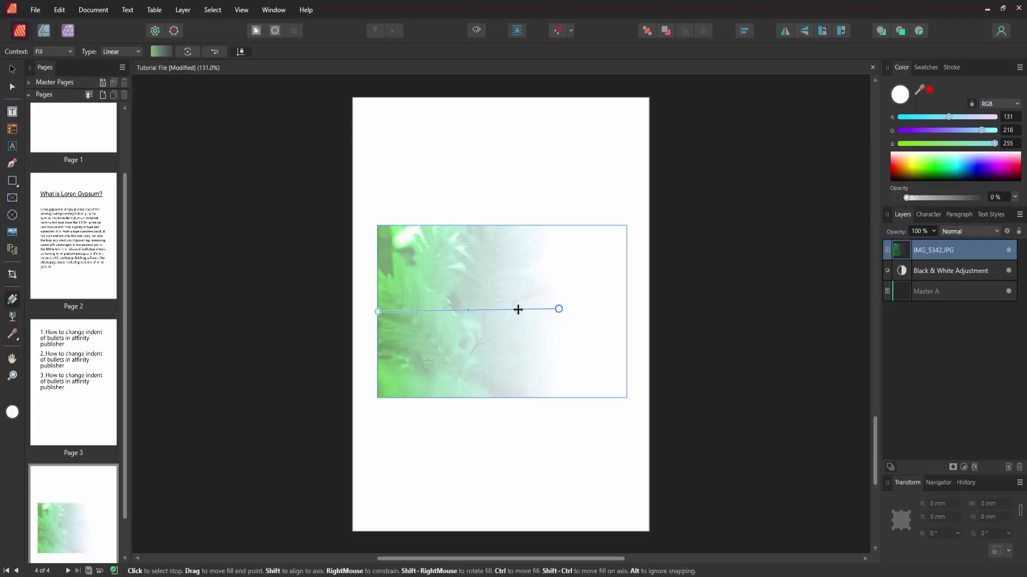
mouse_move(558, 310)
mouse_down()
mouse_move(530, 308)
mouse_move(540, 310)
mouse_up()
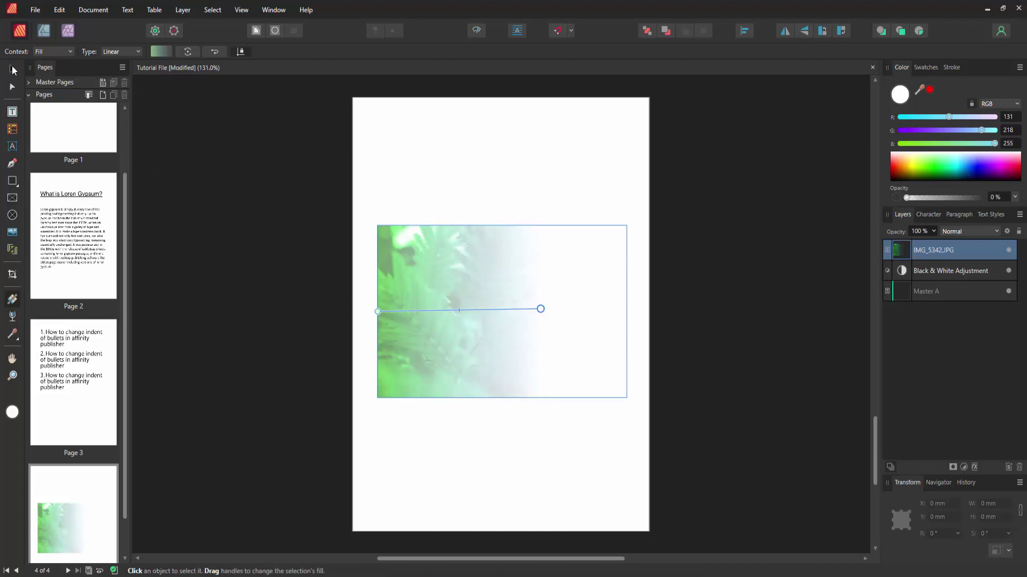
With the Move Tool, nudge the faded fern photo slightly up and left.
click(12, 69)
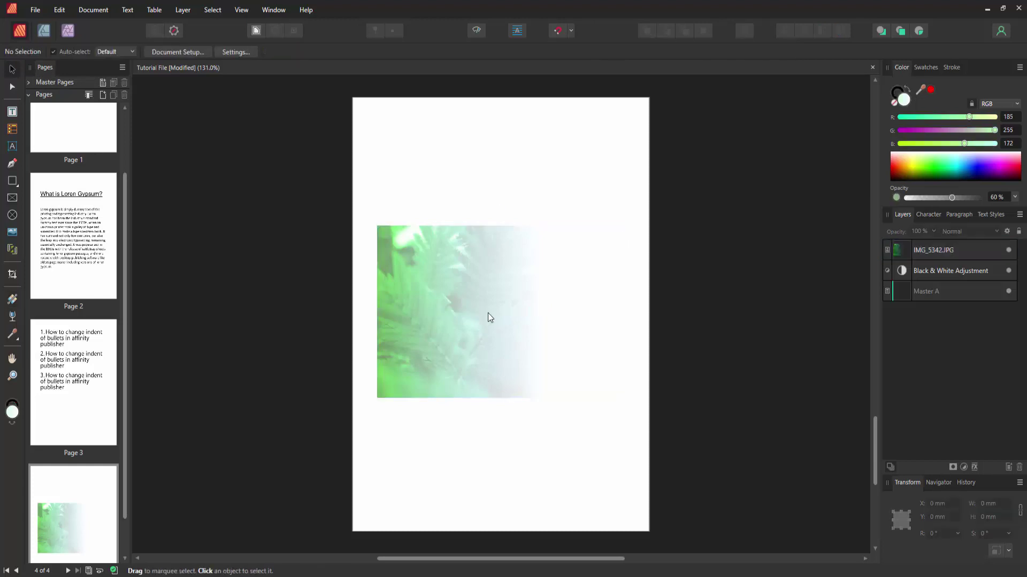
drag(488, 313, 466, 319)
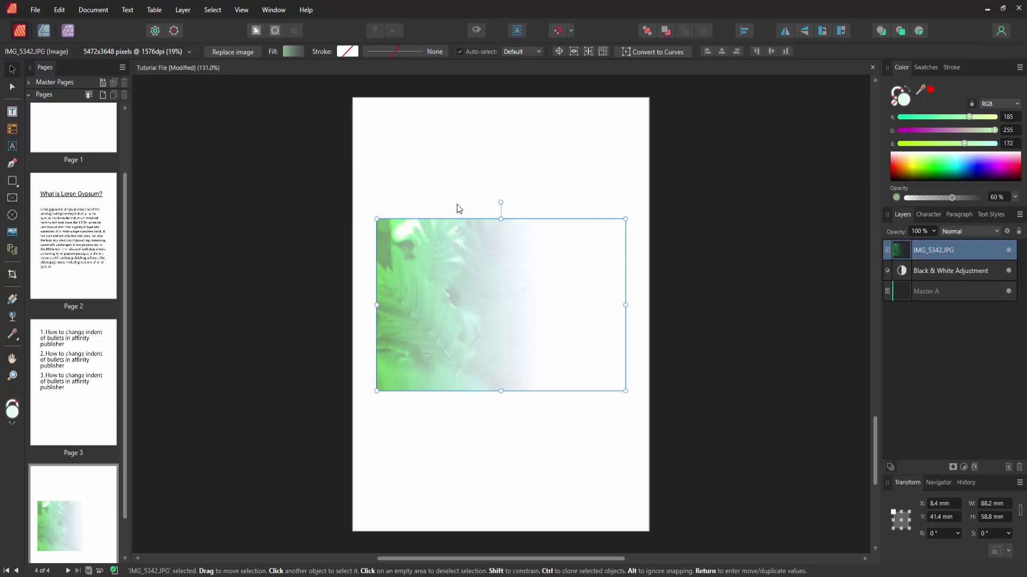
drag(456, 205, 461, 285)
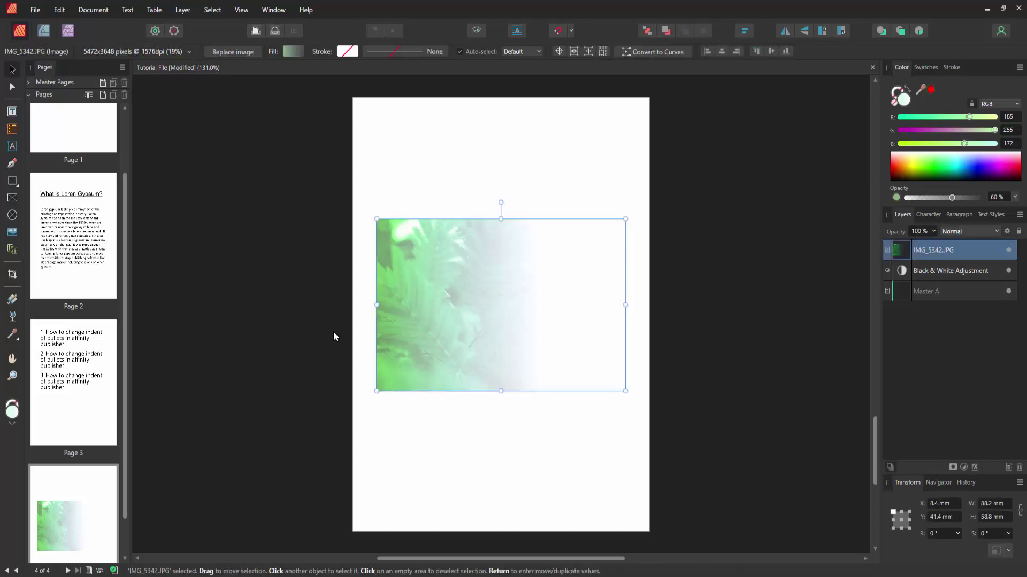